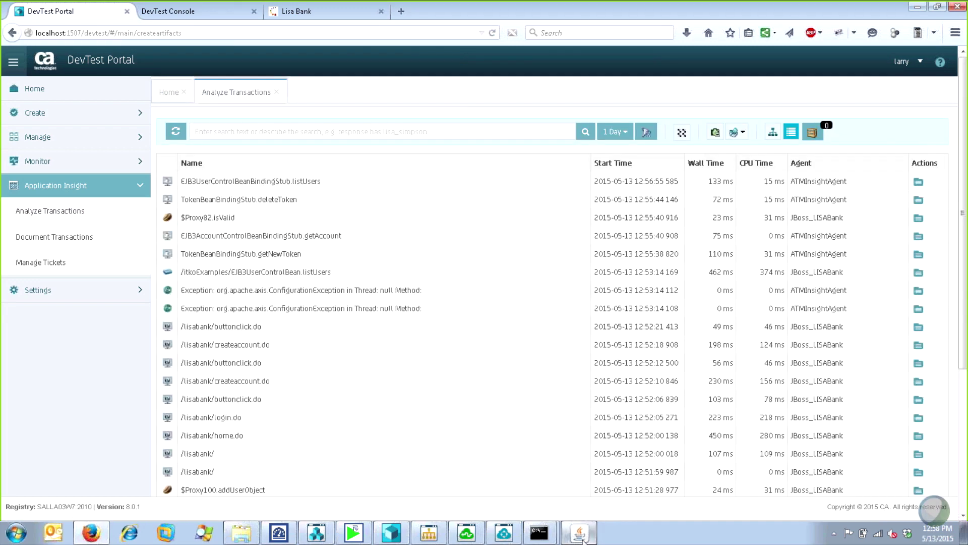
Switch to the LISAfinancial Kiosk window to view its welcome screen, and minimize it
left_click(580, 533)
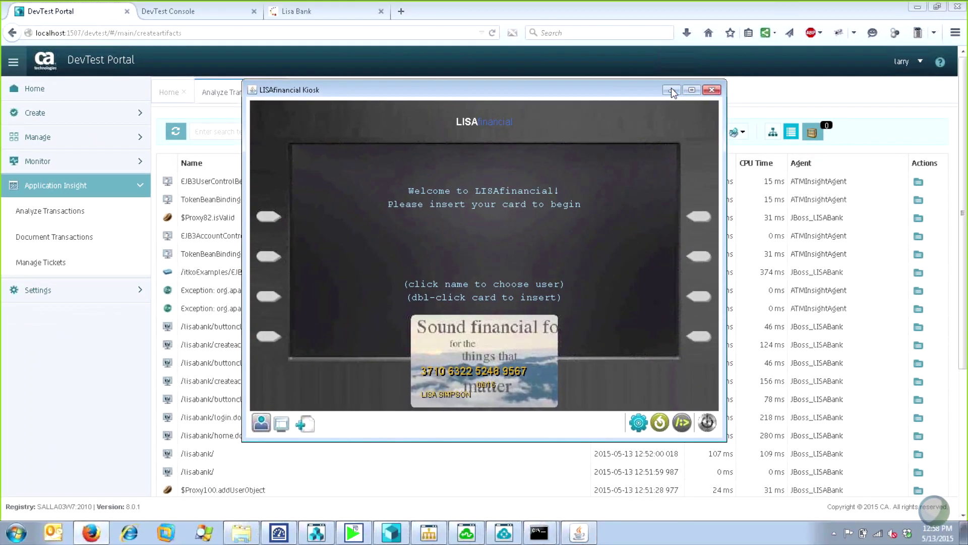
left_click(688, 78)
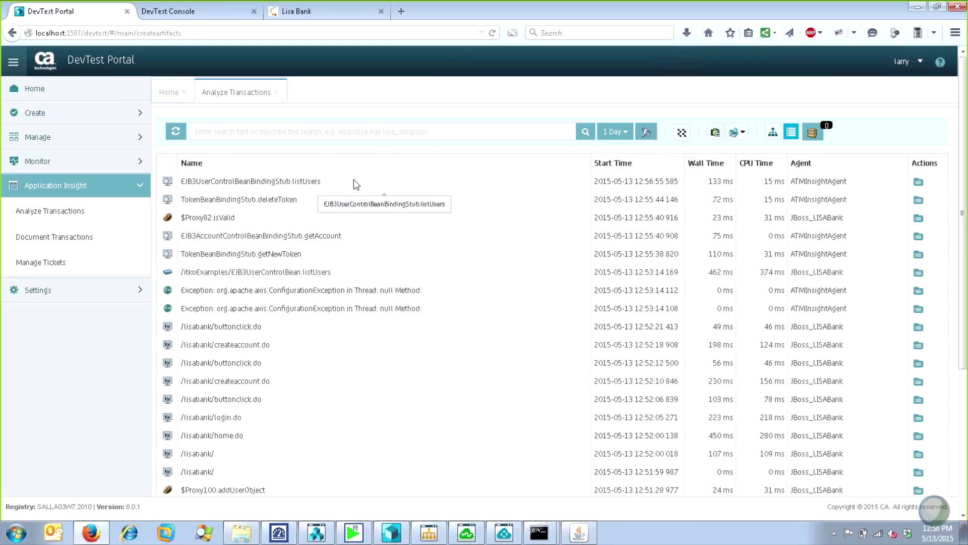
Open the details of the latest EJB3UserControlBeanBindingStub.listUsers transaction and show the JBoss_LISABank part of its path graph
left_click(353, 179)
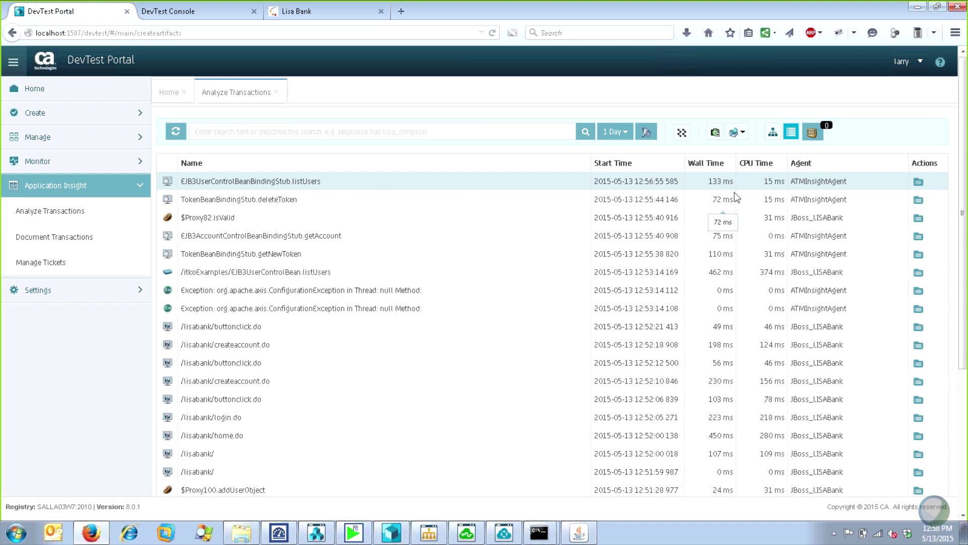
left_click(918, 182)
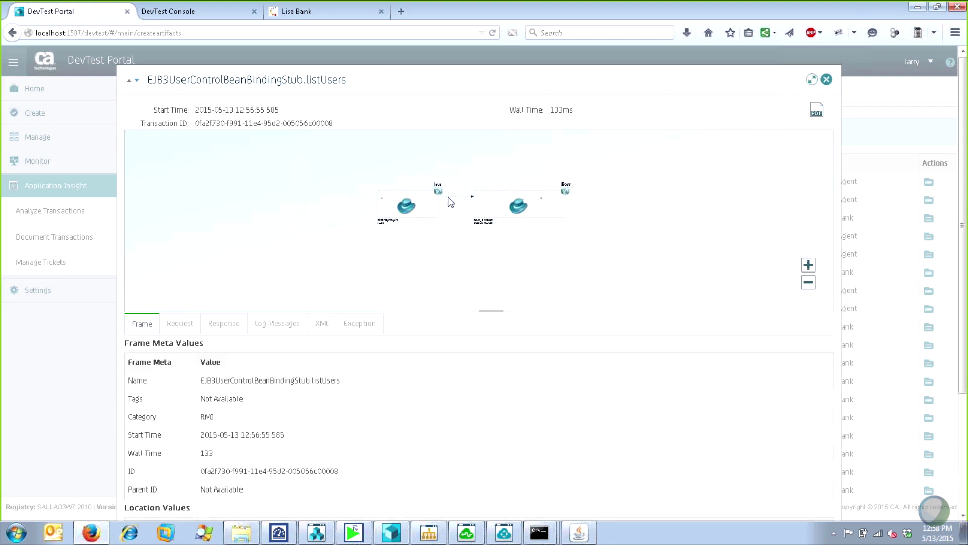
scroll(450, 201, "up", 5)
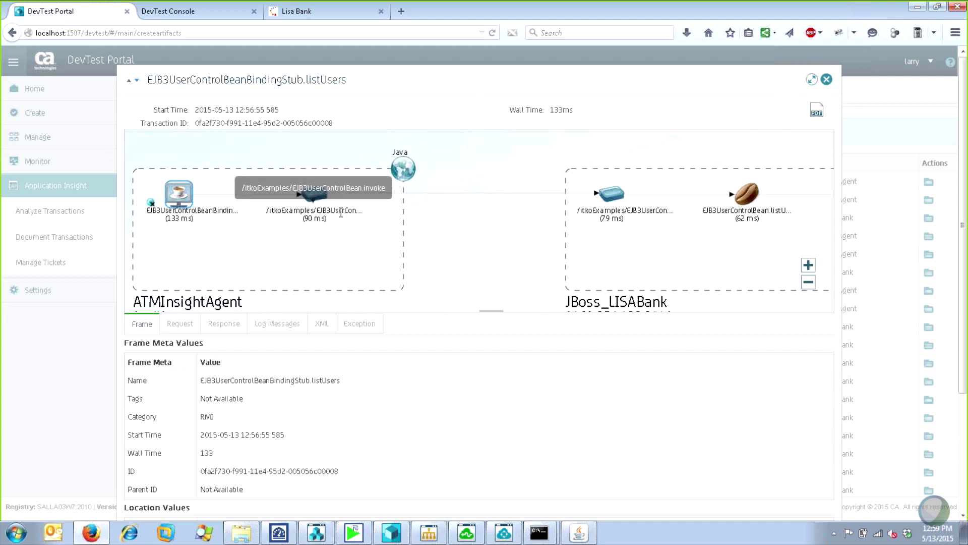
left_click_drag(516, 241, 402, 237)
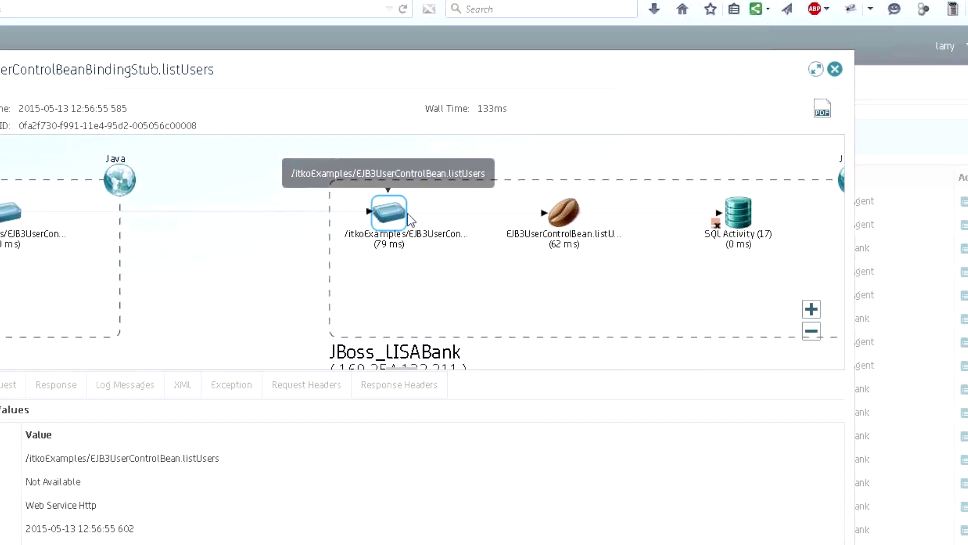
Inspect the request, response and frame data of the /itkoExamples/EJB3UserControlBean.listUsers web service node in JBoss_LISABank
left_click(383, 217)
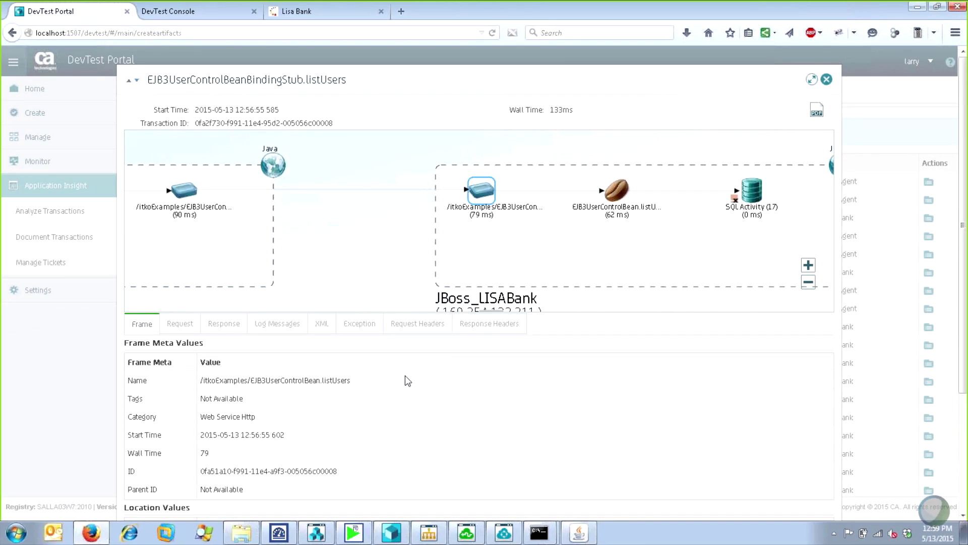
scroll(405, 376, "down", 3)
scroll(405, 375, "up", 3)
left_click(185, 317)
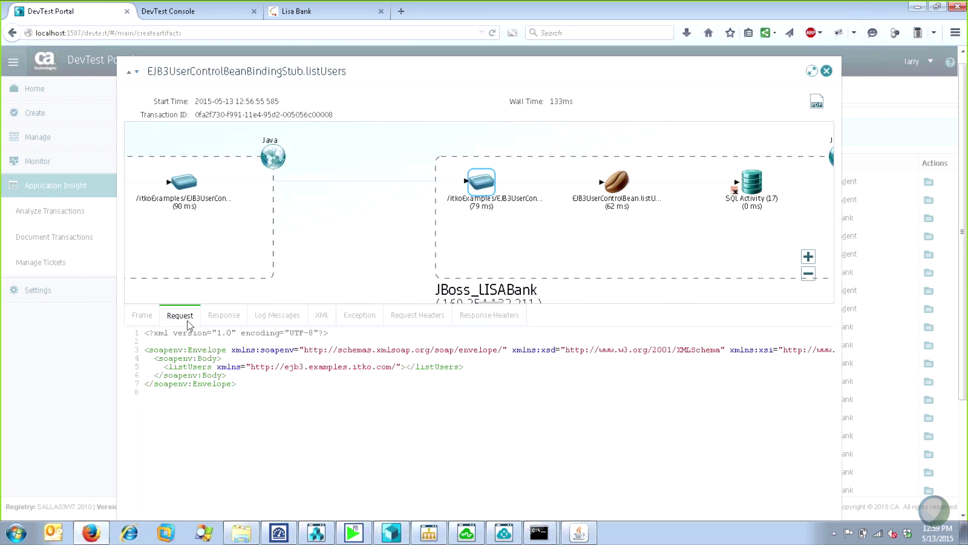
left_click(226, 317)
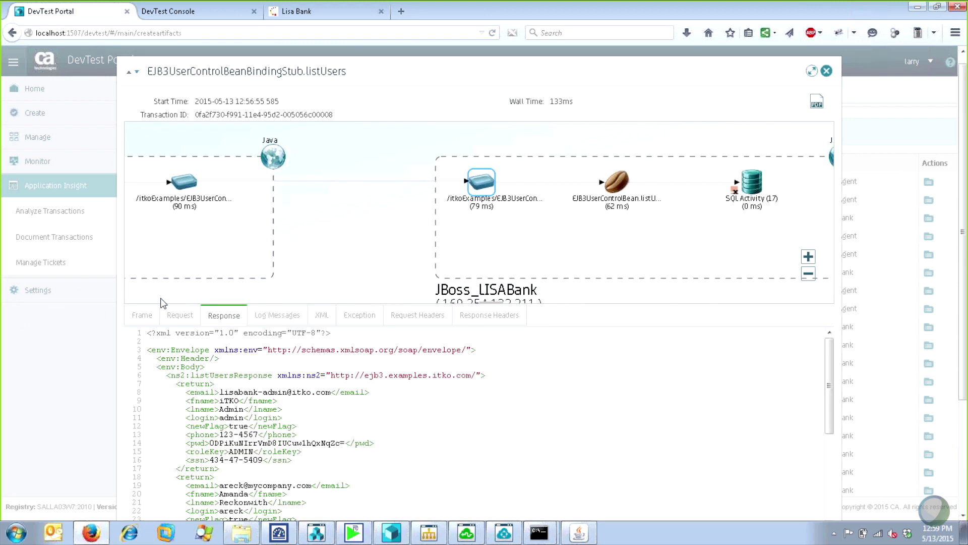
left_click(151, 315)
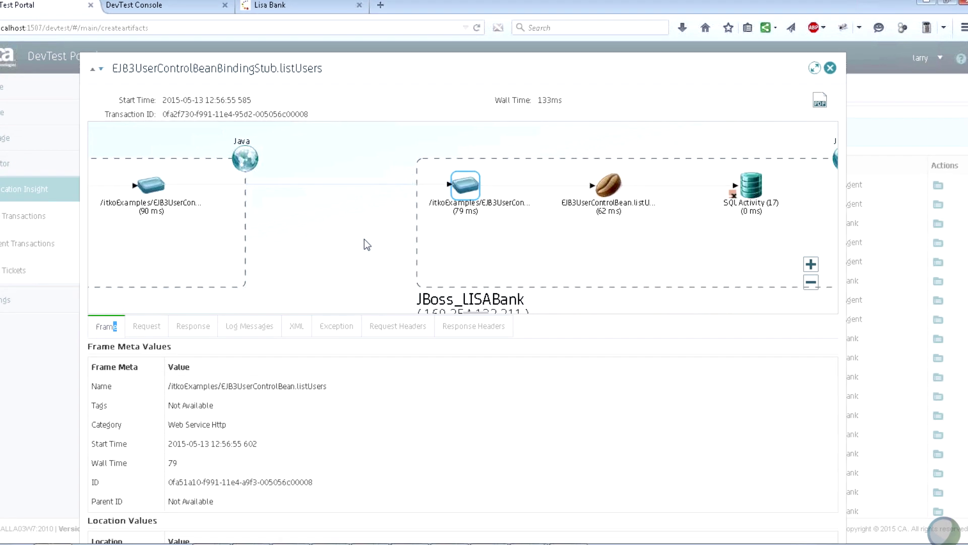
Add the EJB3UserControlBean.listUsers EJB node to the shelf and close the transaction details
left_click(509, 231)
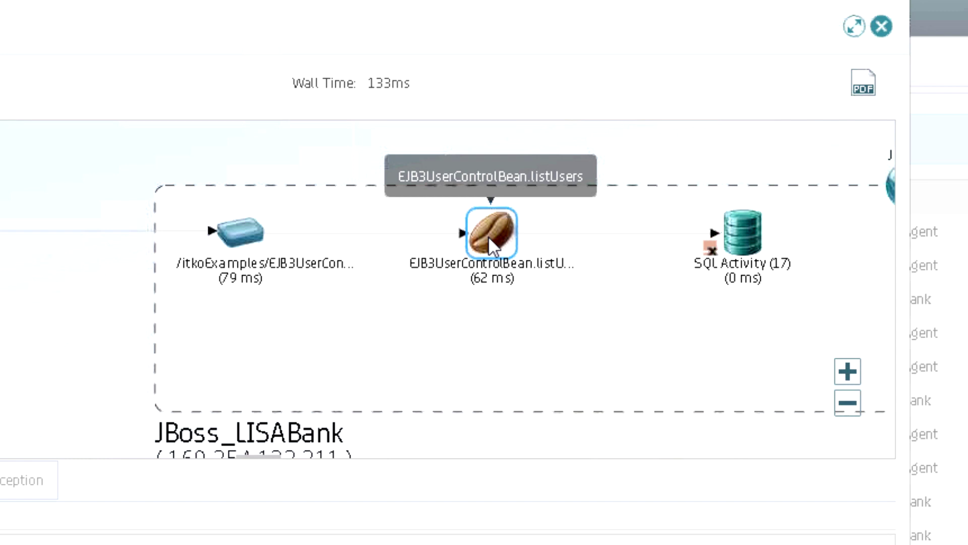
right_click(488, 235)
left_click(581, 260)
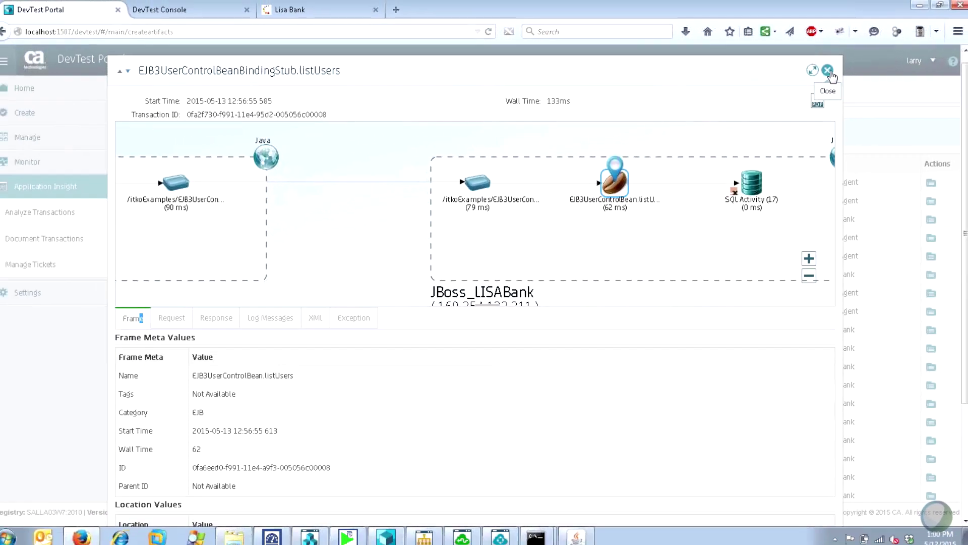
left_click(828, 71)
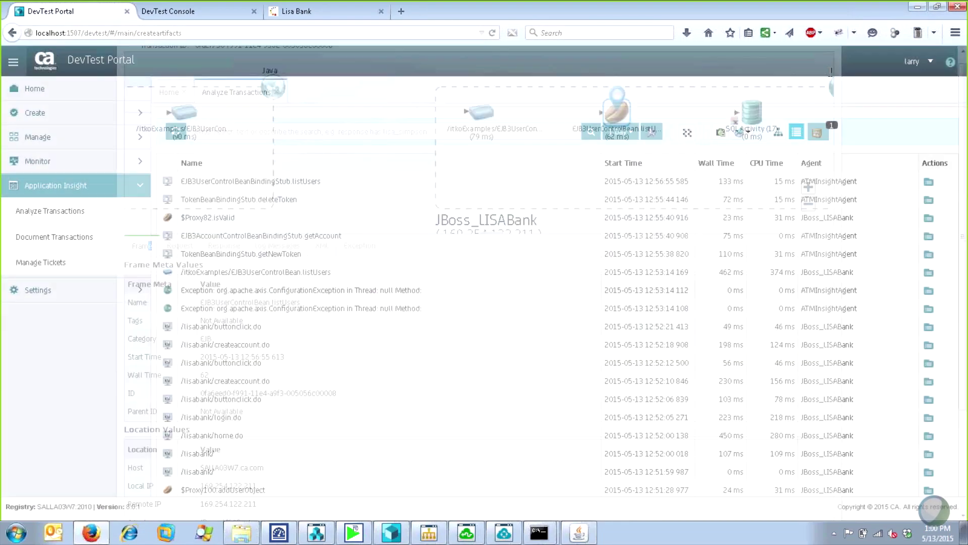
Start creating a virtual service from the shelved item and display all agents, locating the one used by JBoss_LISABank_EJB
left_click(817, 132)
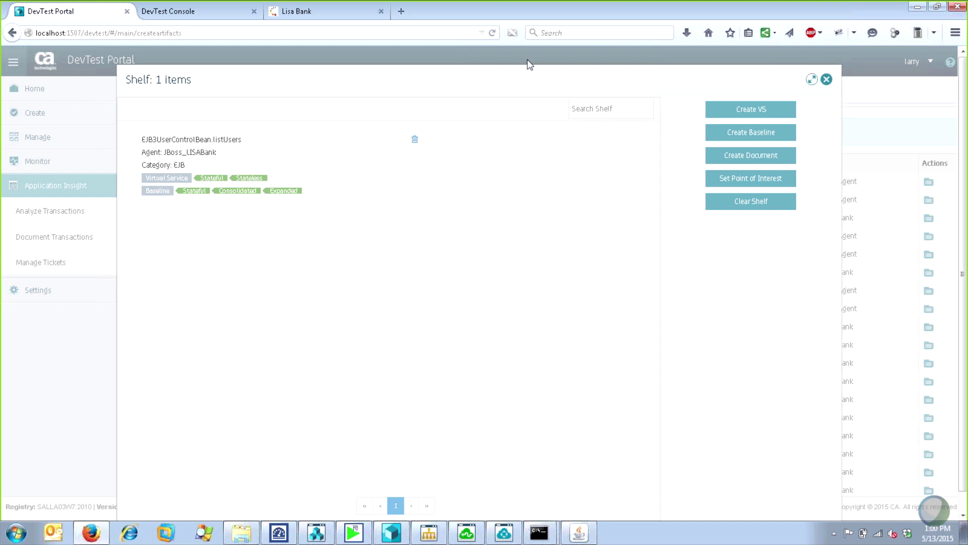
left_click_drag(516, 79, 520, 40)
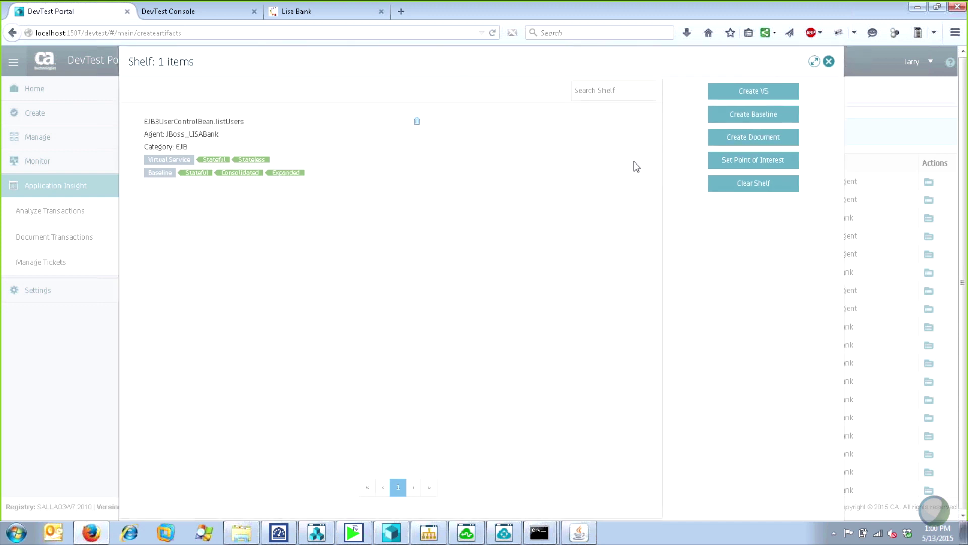
left_click(747, 98)
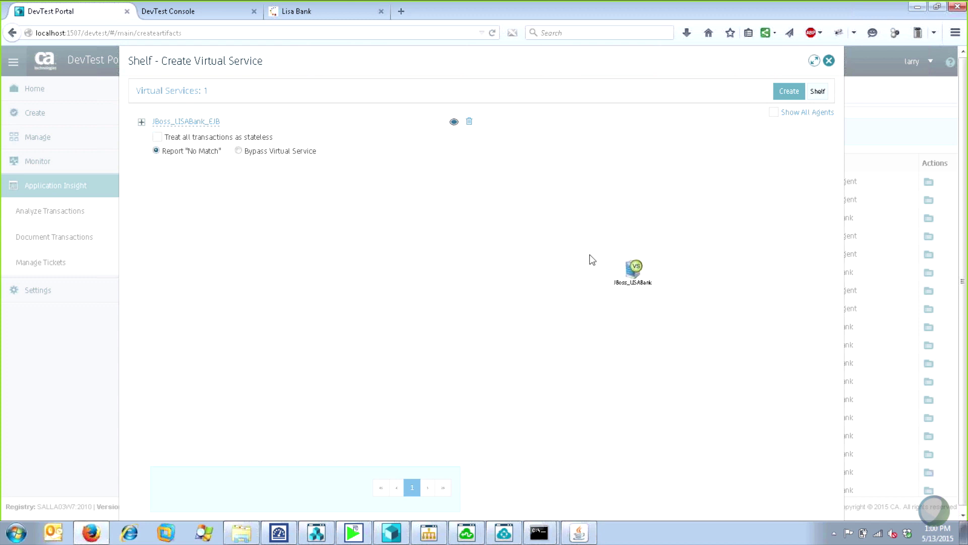
left_click(774, 113)
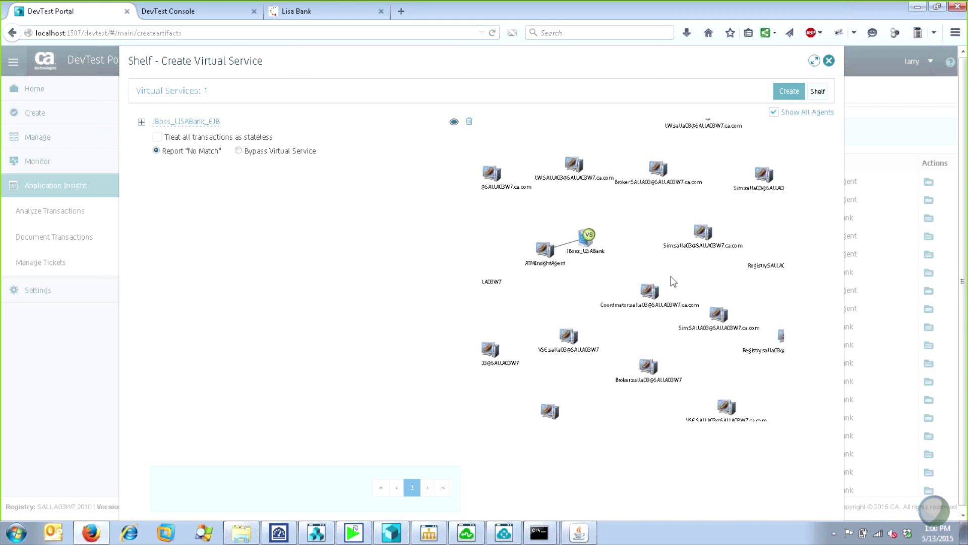
left_click(454, 123)
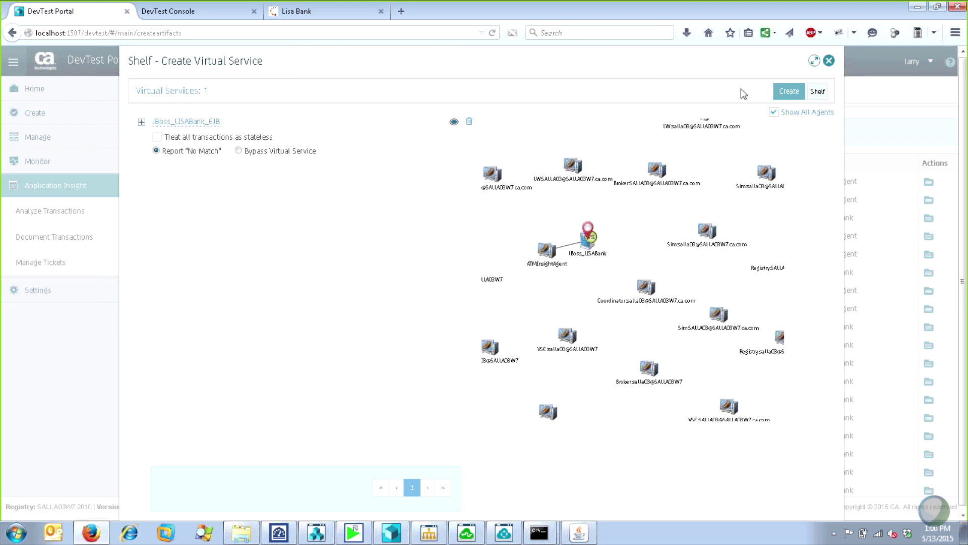
Create the virtual service in the Sandbox project, deleting the selected items from the shelf, and close the shelf
left_click(789, 94)
left_click(408, 113)
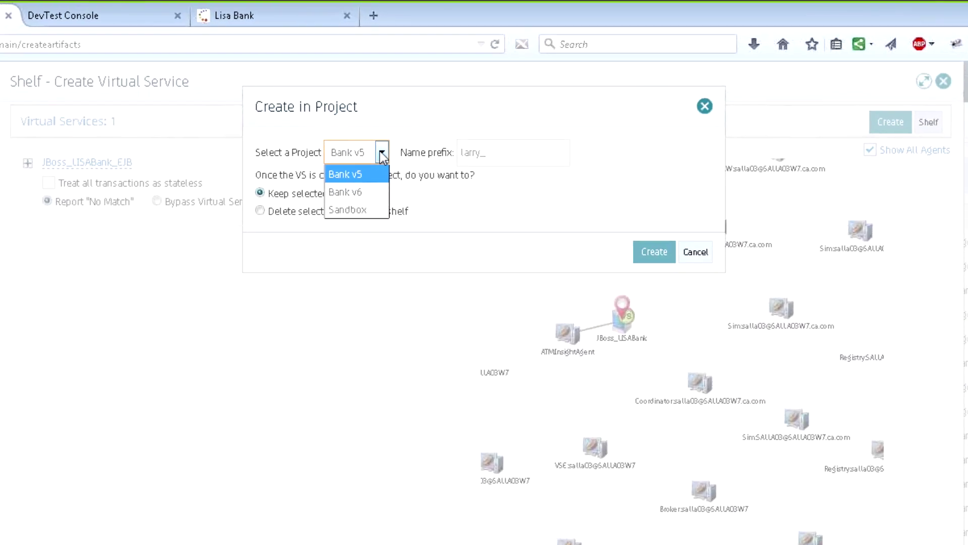
left_click(339, 239)
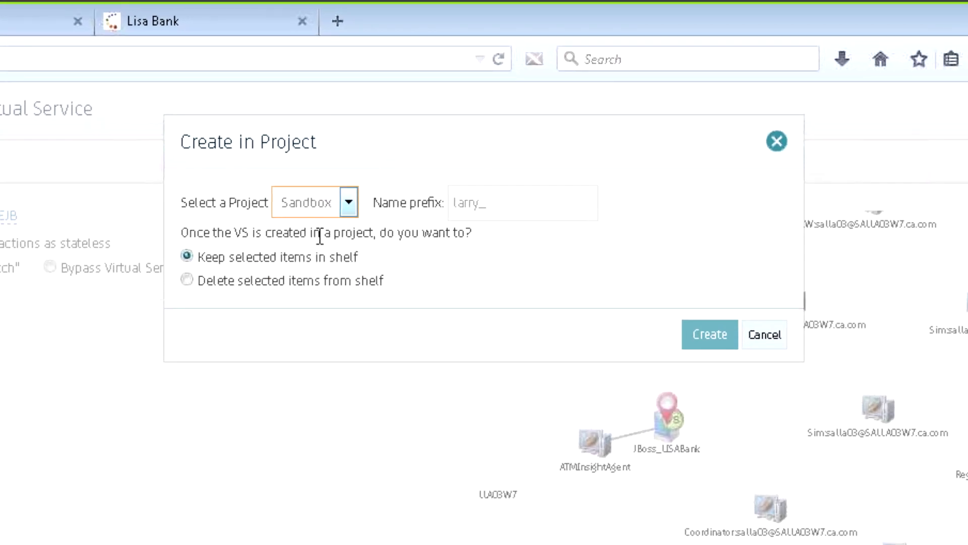
left_click(534, 198)
left_click(186, 281)
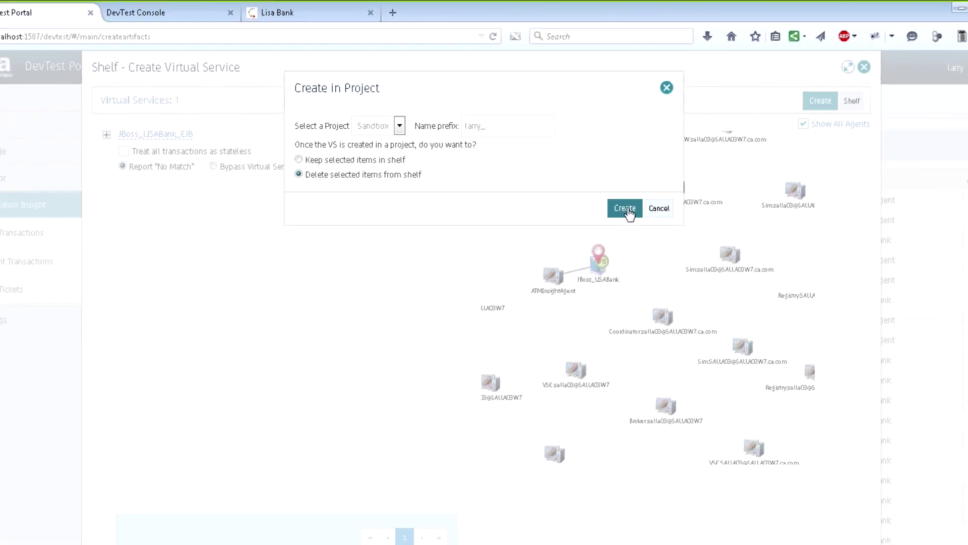
left_click(630, 215)
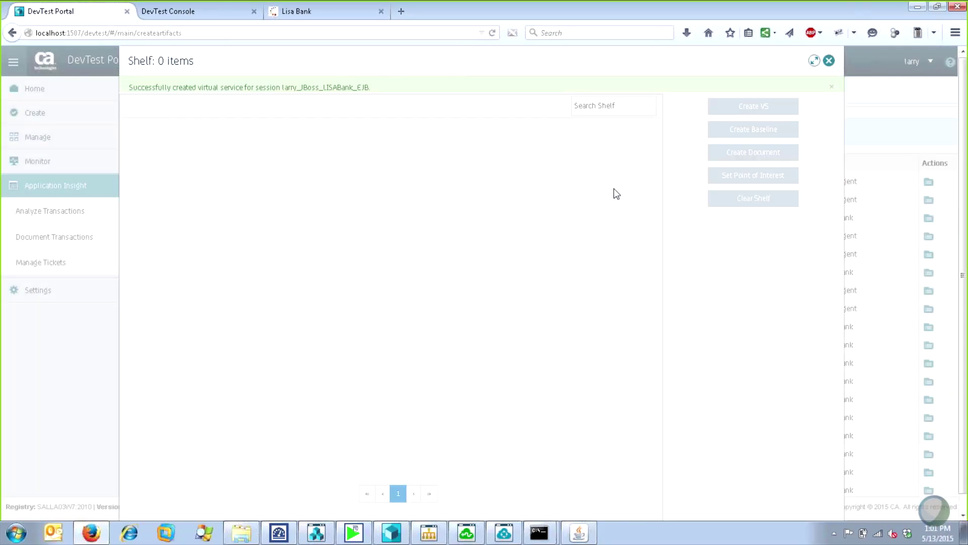
left_click(830, 61)
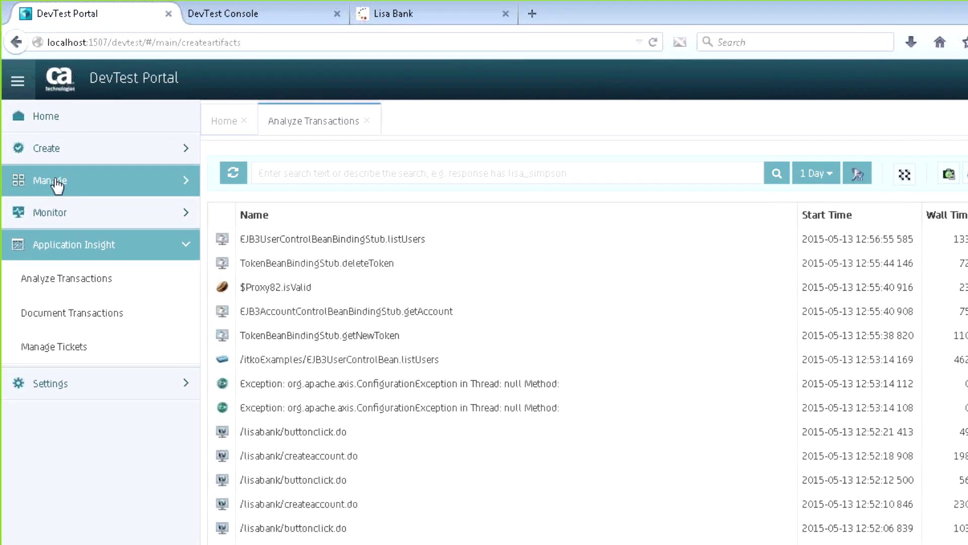
Open the new JBoss_LISABank_EJB virtual service from the Sandbox project for editing
left_click(56, 182)
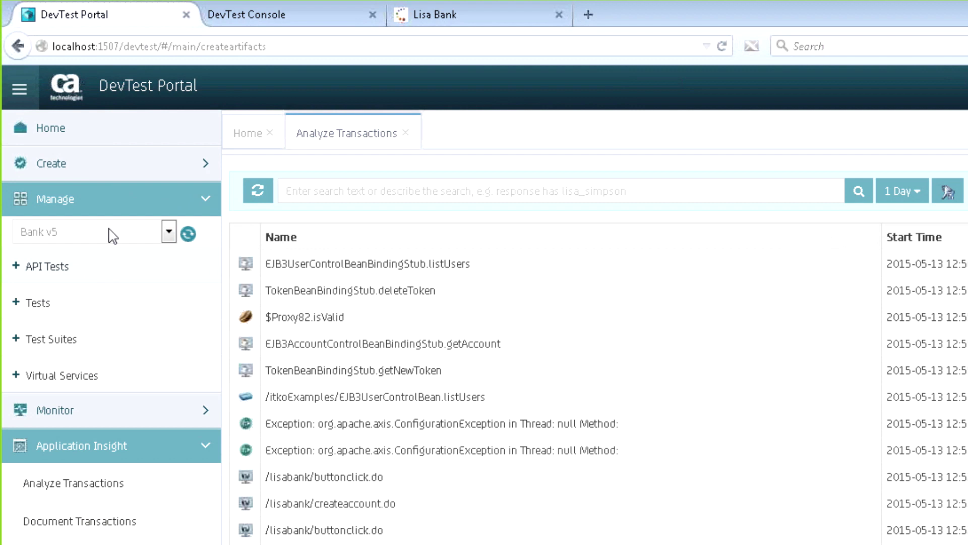
left_click(112, 236)
left_click(122, 286)
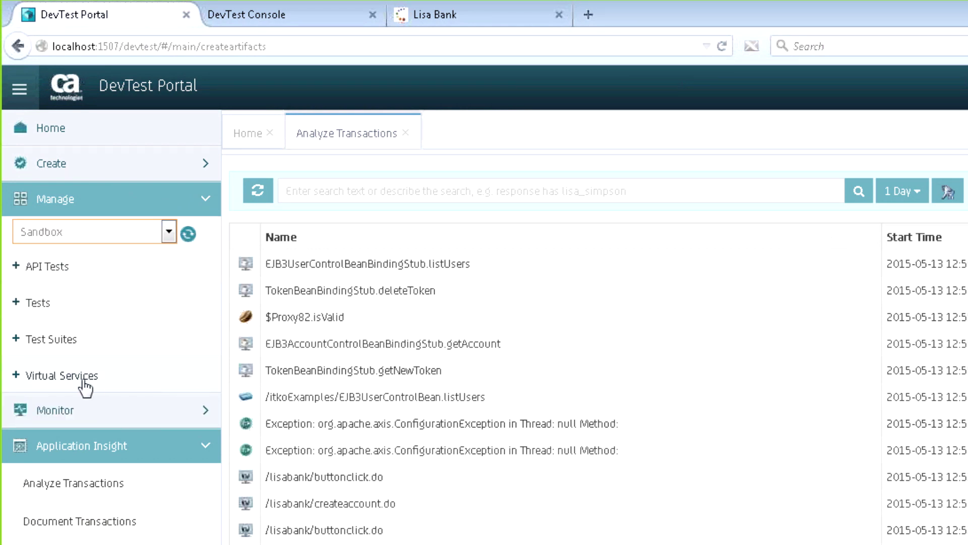
left_click(17, 375)
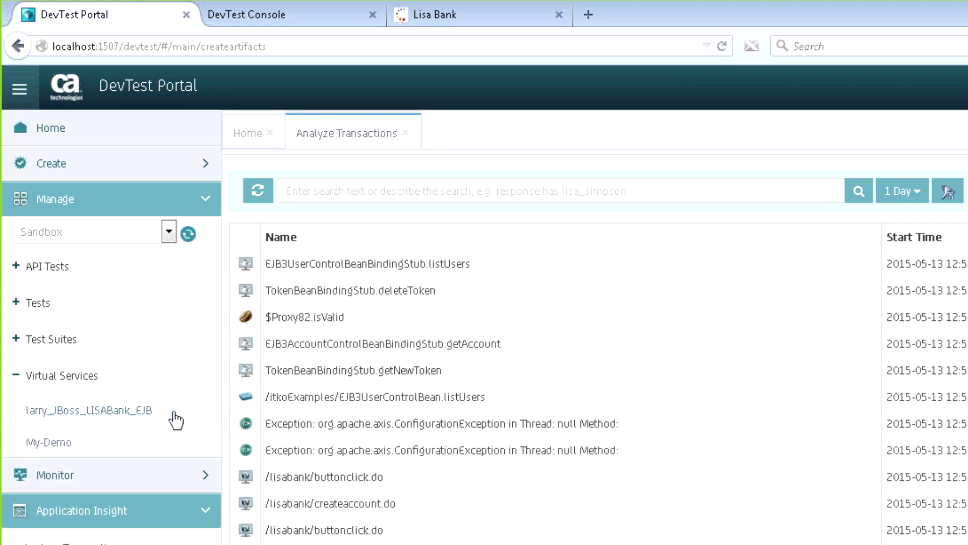
left_click(124, 414)
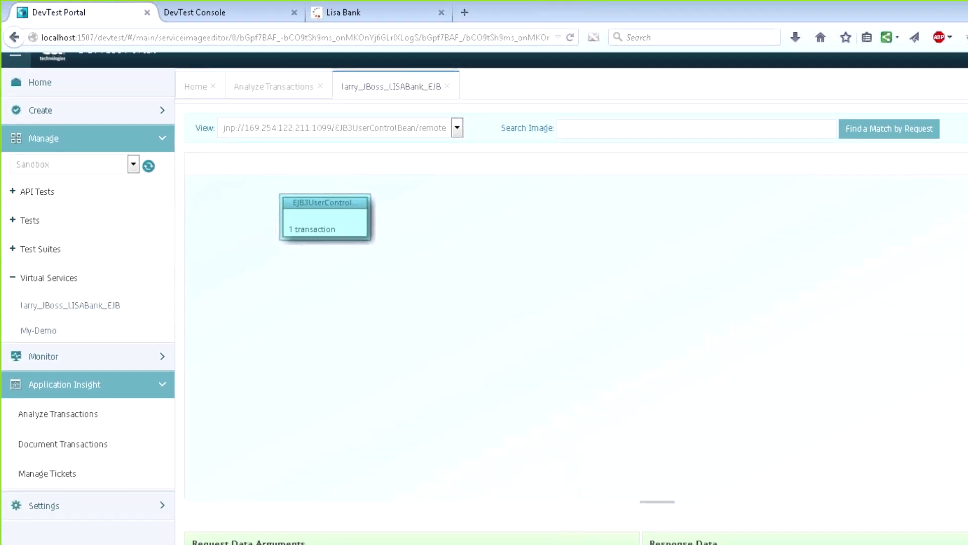
Examine the response data of EJB3UserControlBean.listUsers and check the card holder shown in the LISAfinancial Kiosk
left_click_drag(966, 223, 958, 393)
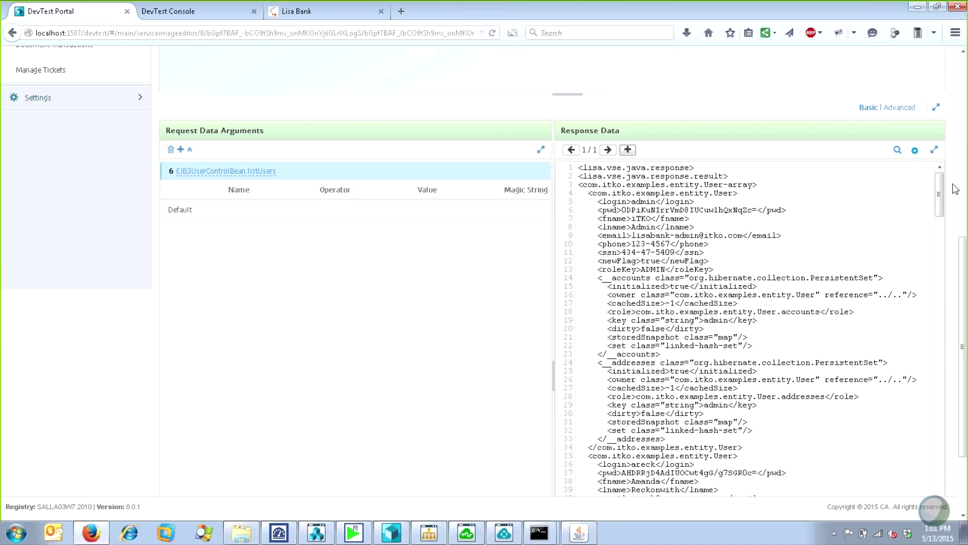
left_click_drag(941, 187, 964, 353)
left_click_drag(967, 418, 807, 444)
left_click(578, 535)
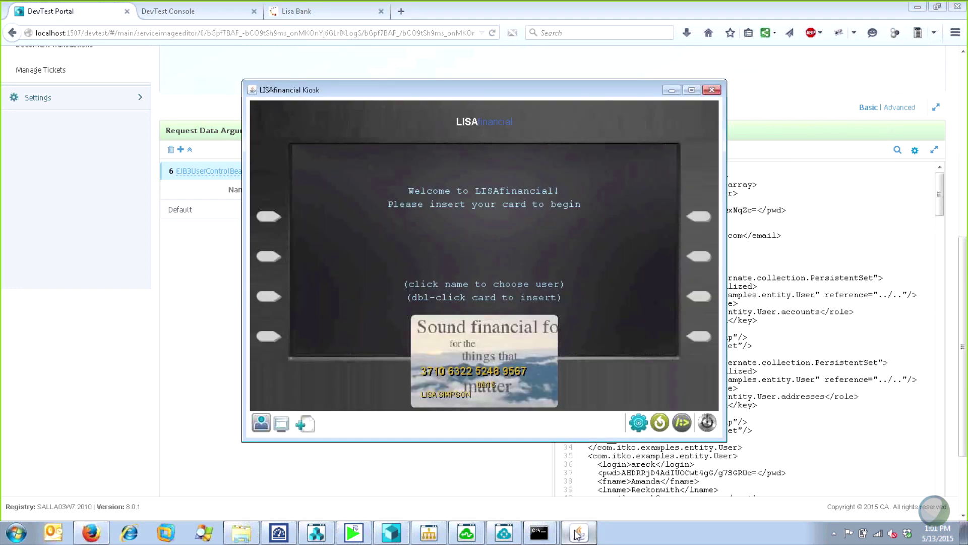
left_click(577, 534)
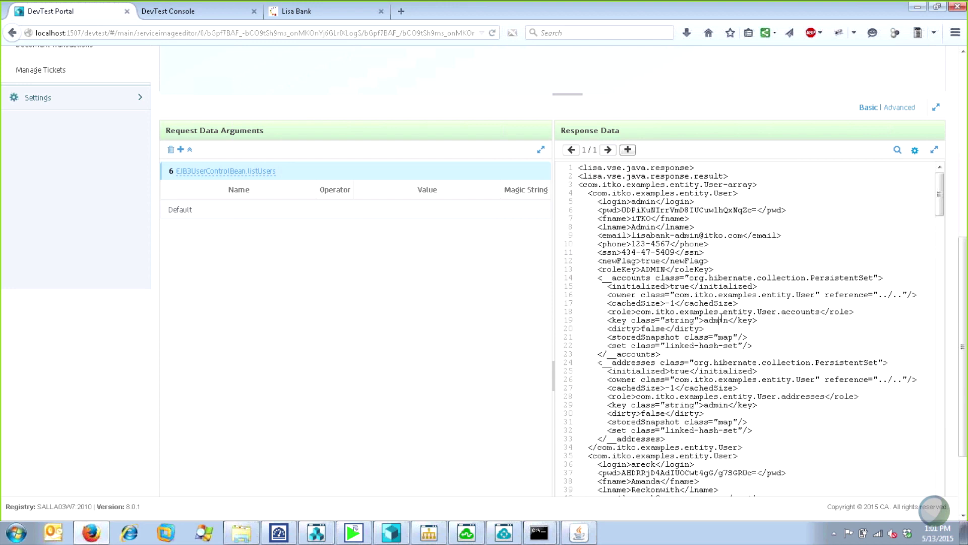
Search the response data for "lisa" and change the fname value of the lisa_simpson user to bart
key("ctrl+f")
type("lisa")
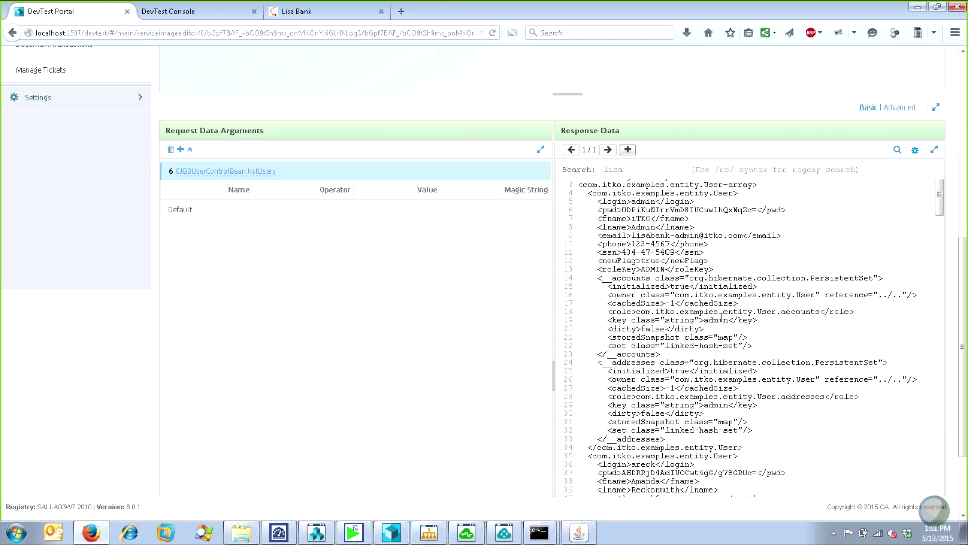
key("Return")
scroll(721, 318, "down", 1)
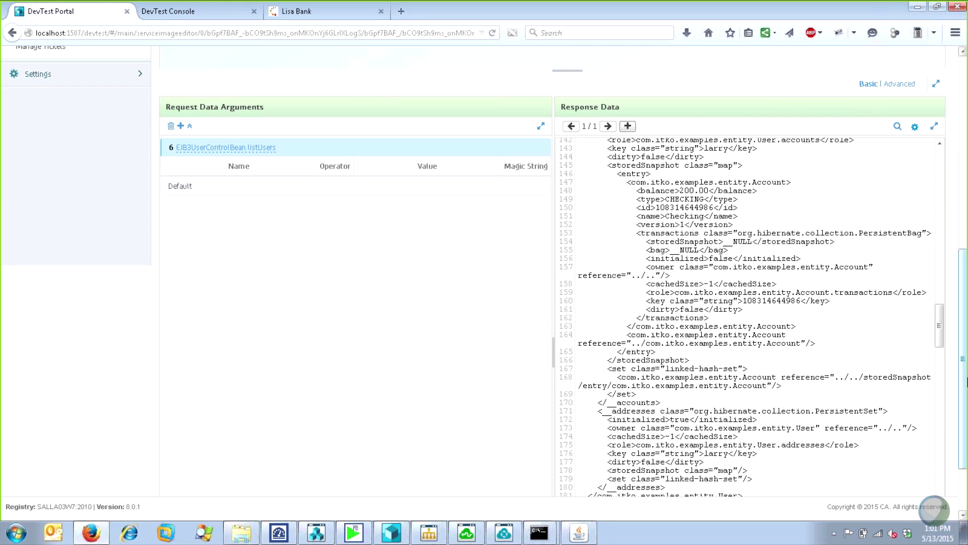
left_click_drag(939, 333, 952, 352)
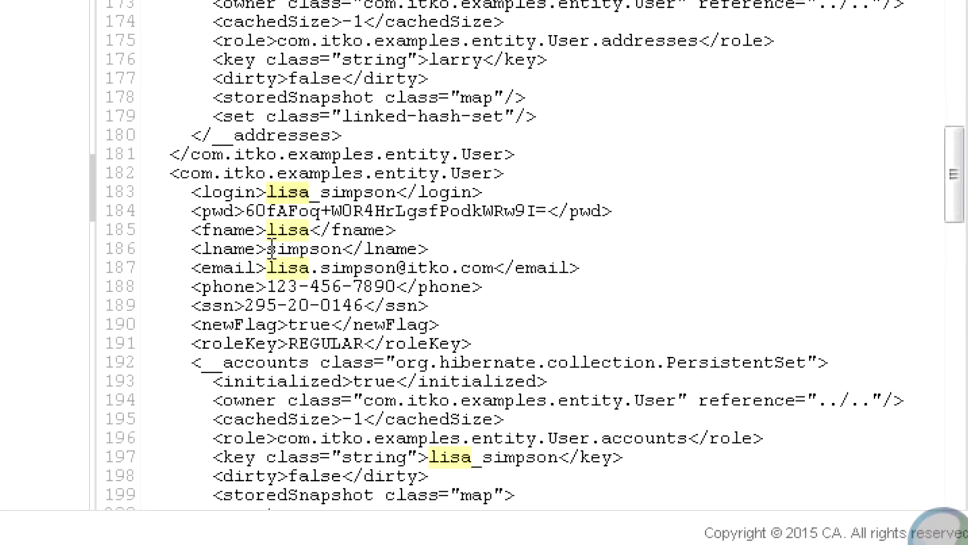
type("bart")
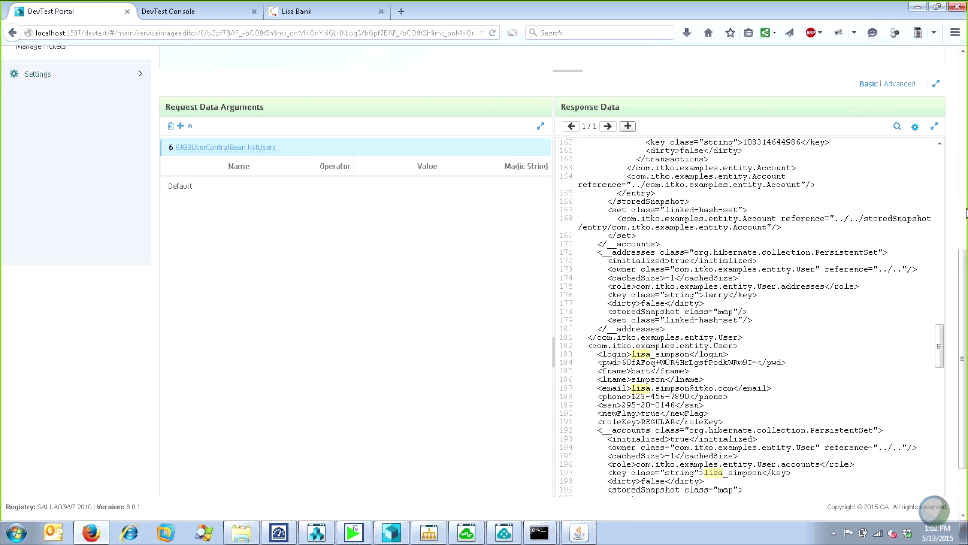
scroll(966, 206, "up", 8)
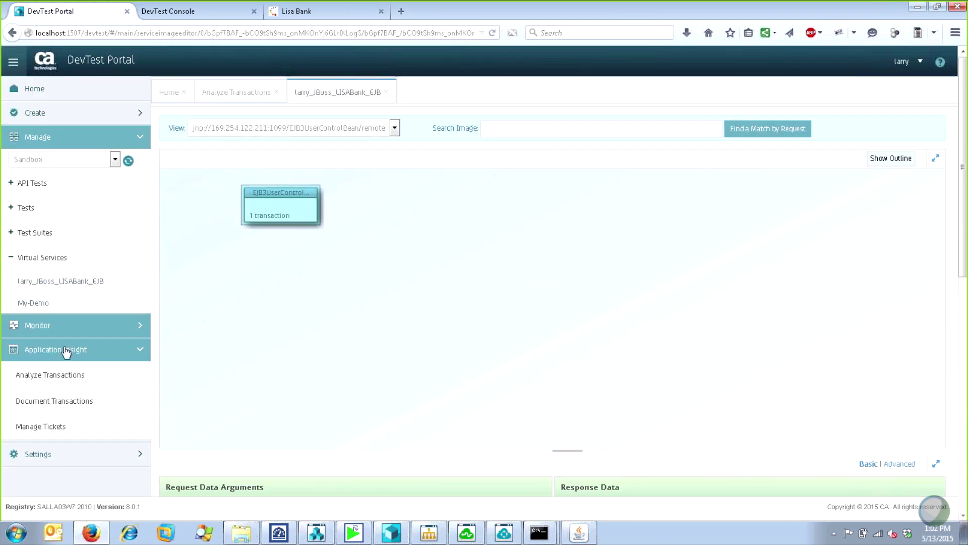
Deploy the JBoss_LISABank_EJB virtual service to the VSE server with concurrent capacity 1 and a think time scale of 100%
right_click(59, 286)
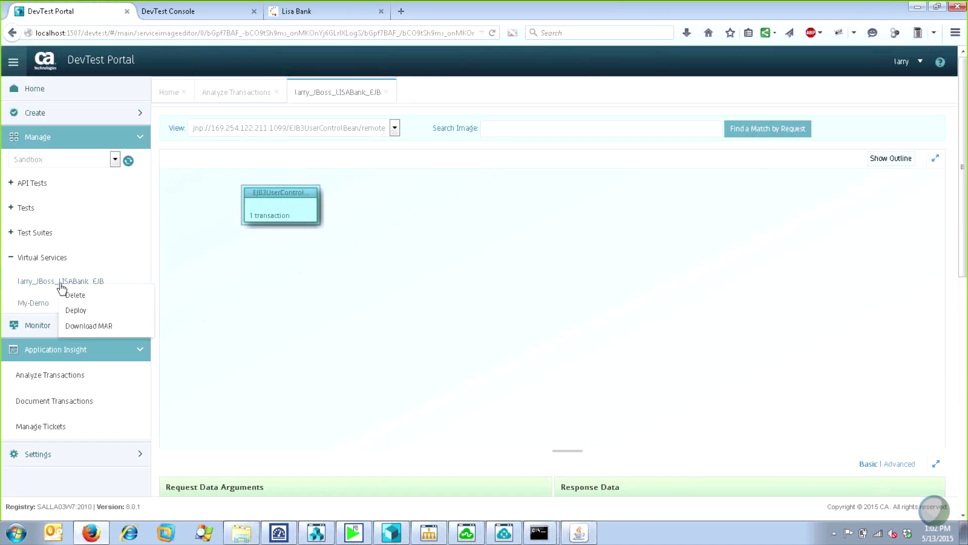
left_click(86, 310)
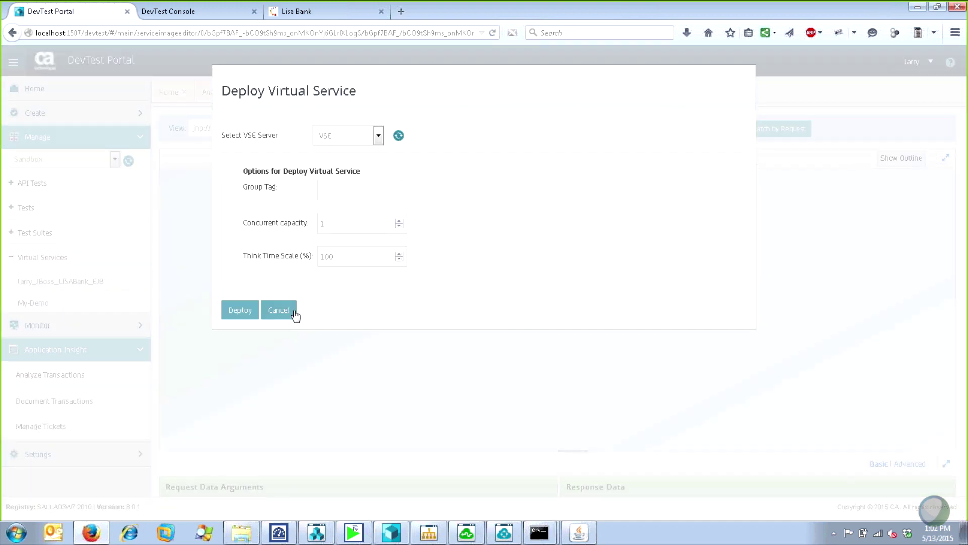
left_click(238, 314)
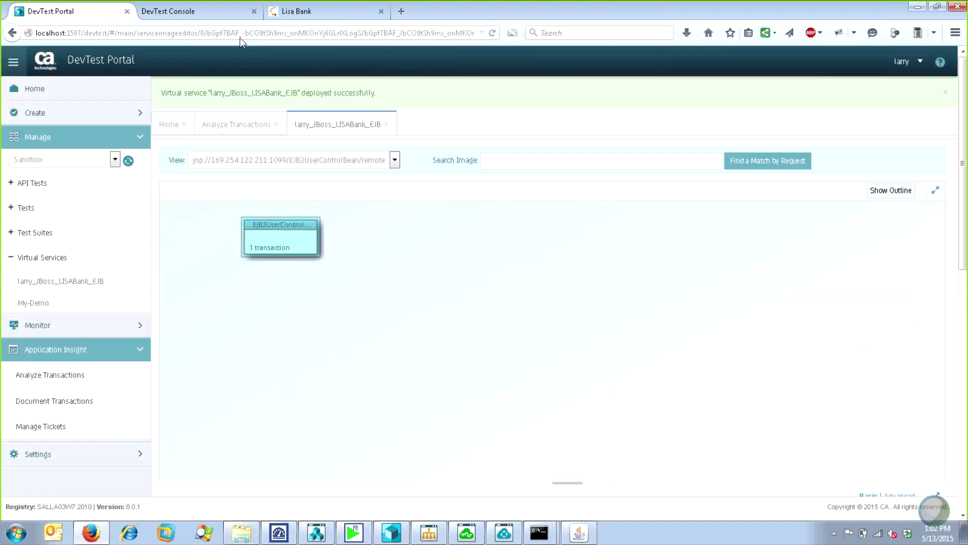
Switch to the DevTest Console, check the list of selectable card holders in the LISAfinancial Kiosk, and close the list without changing the user
left_click(207, 13)
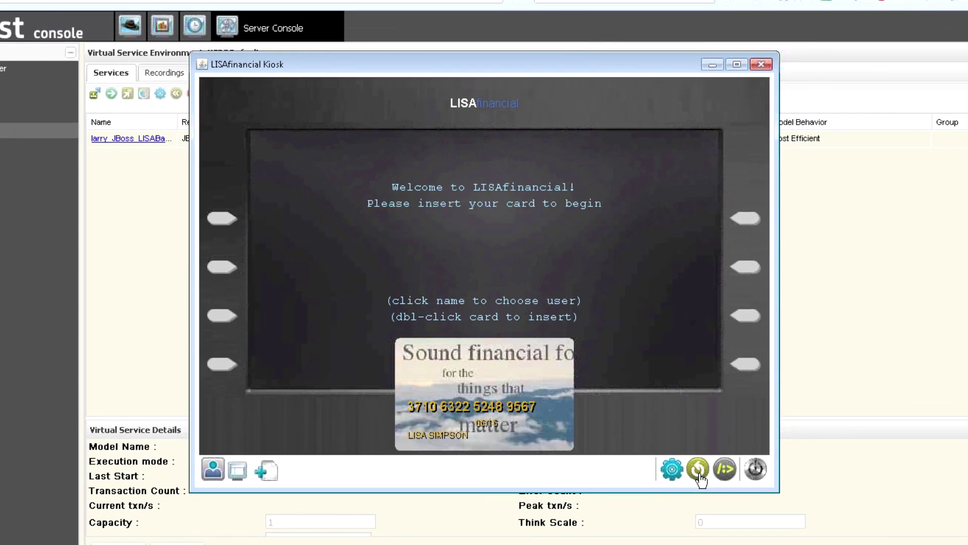
left_click(452, 438)
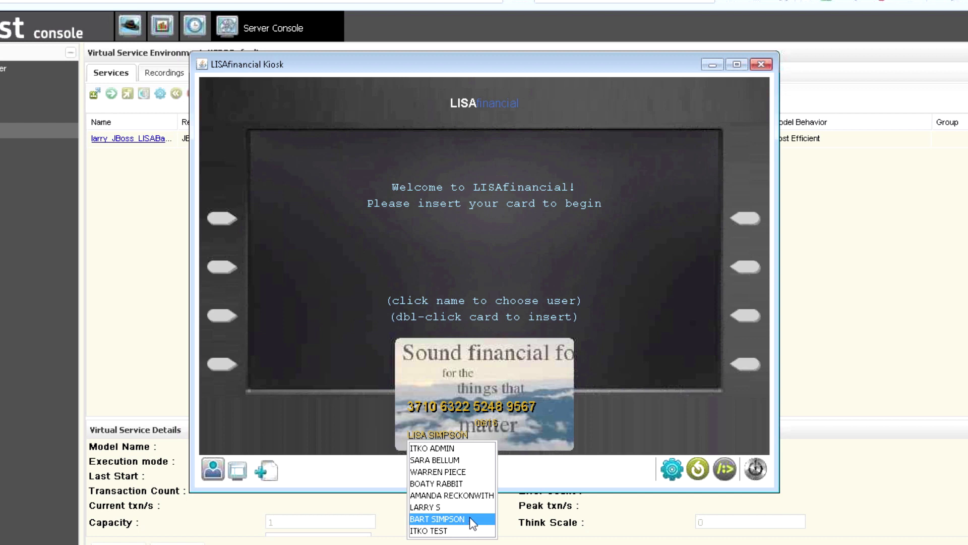
left_click(516, 362)
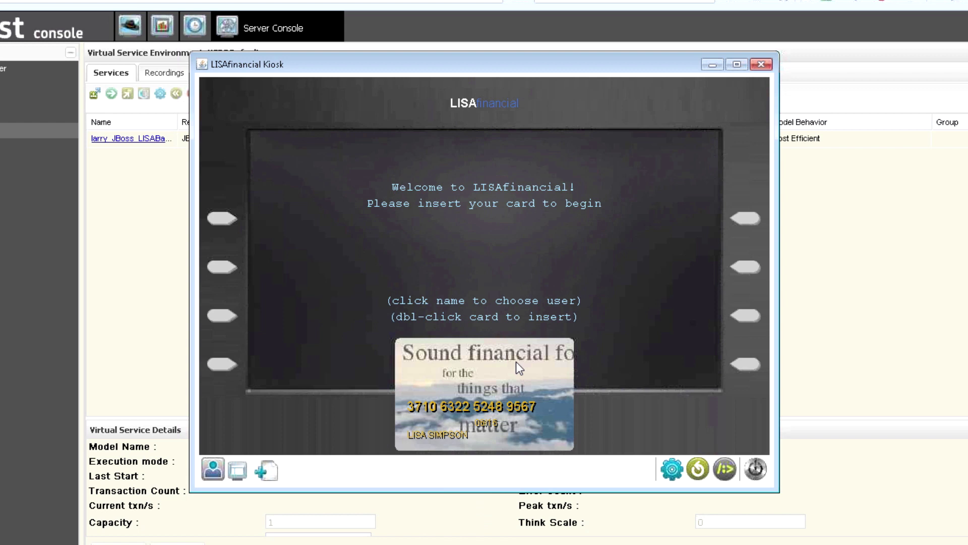